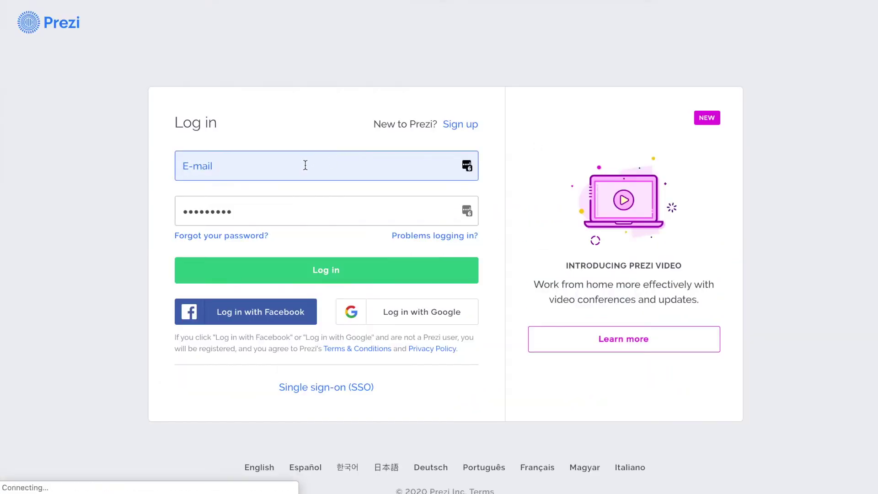
- Log in to Prezi with the pre-filled e-mail and password
click(343, 278)
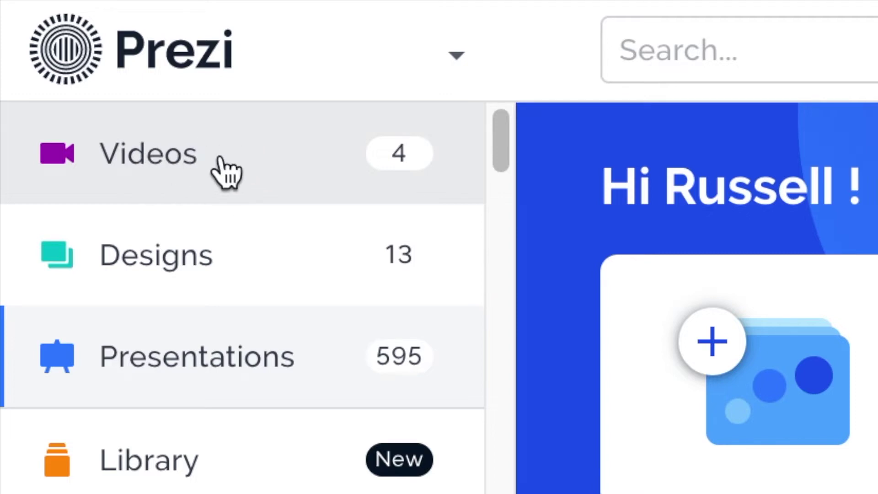
- Show the saved videos in the Prezi dashboard's Videos section
click(196, 157)
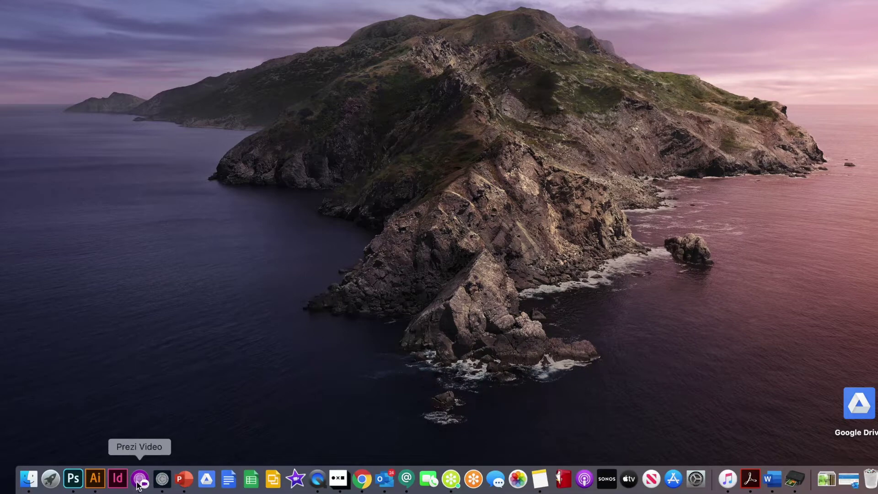
- Launch Prezi Video, centre its welcome window, and create a new video
click(139, 480)
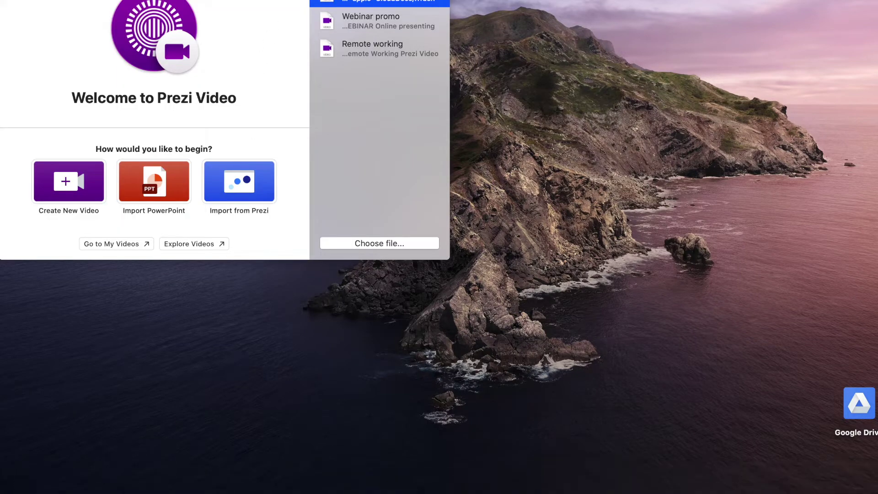
drag(278, 0, 486, 94)
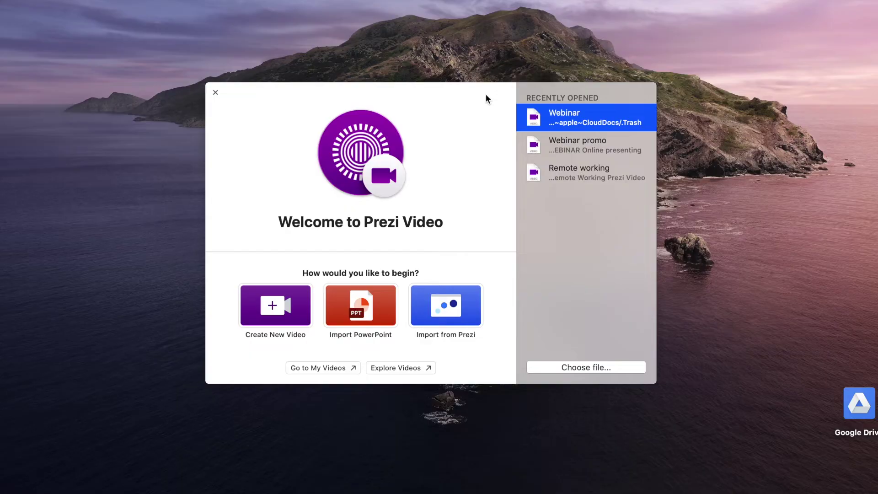
click(290, 306)
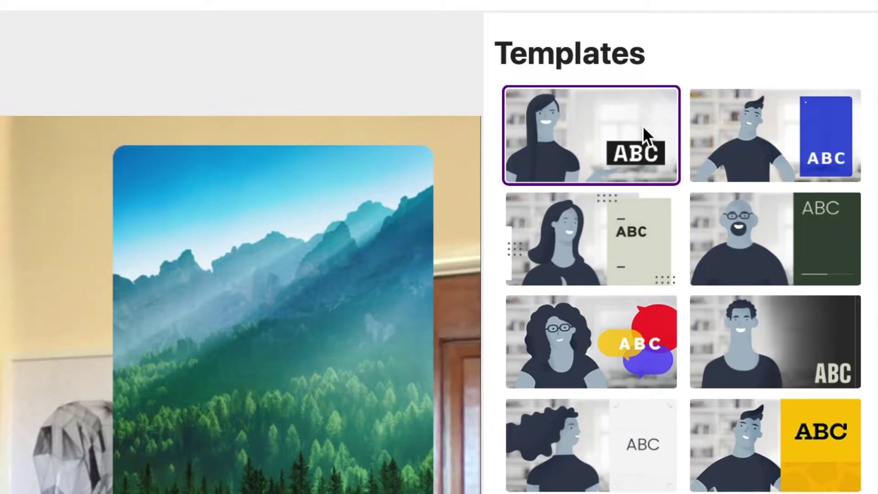
- Preview the blue and dark green templates, then apply the speech-bubble template to the Hola slide
click(758, 133)
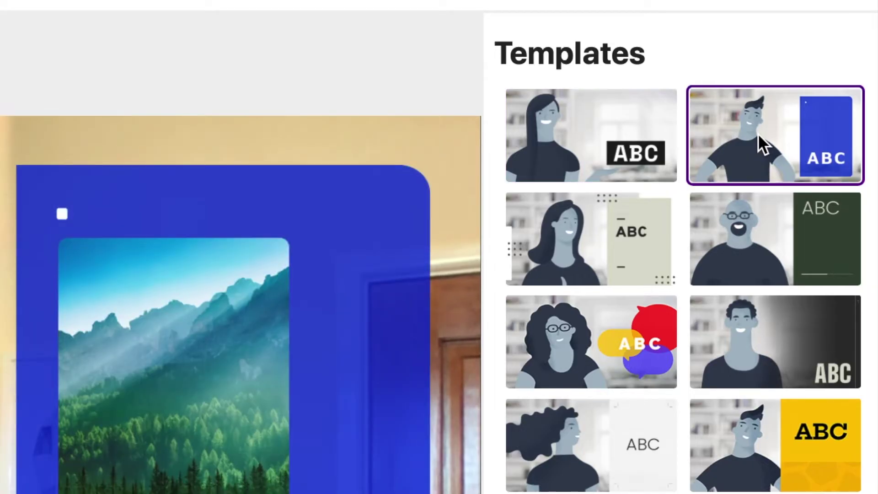
click(744, 231)
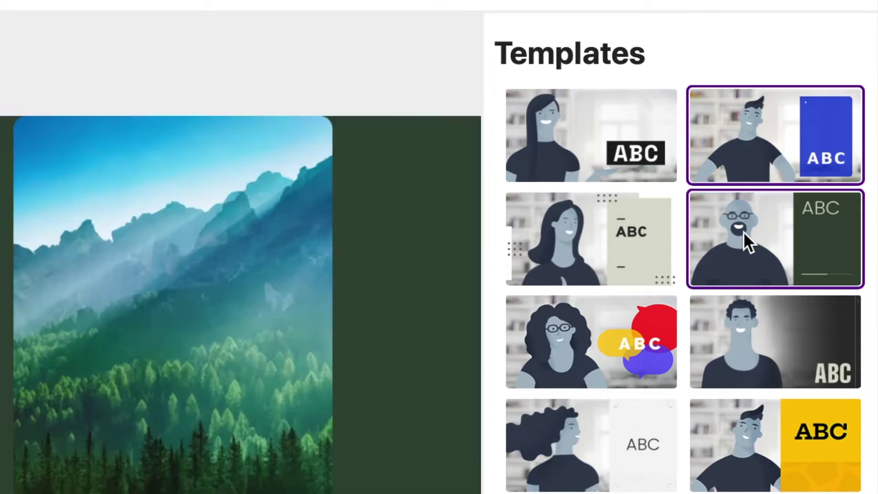
click(651, 346)
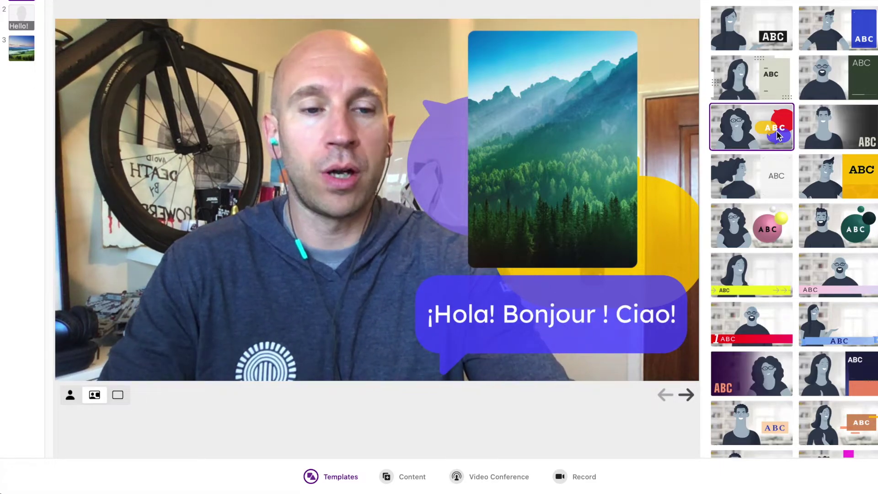
- Try the yellow-box, green-circle and purple templates, then apply the orange text-box template
click(834, 174)
click(837, 225)
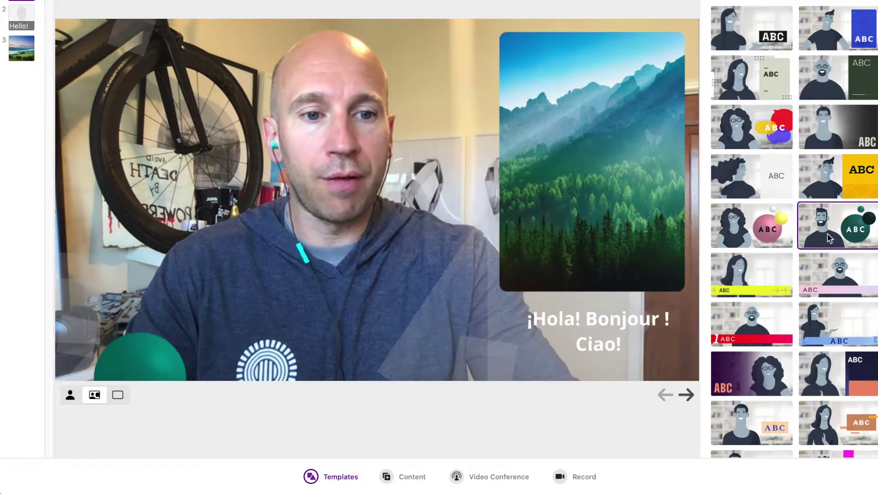
scroll(815, 259, down, 3)
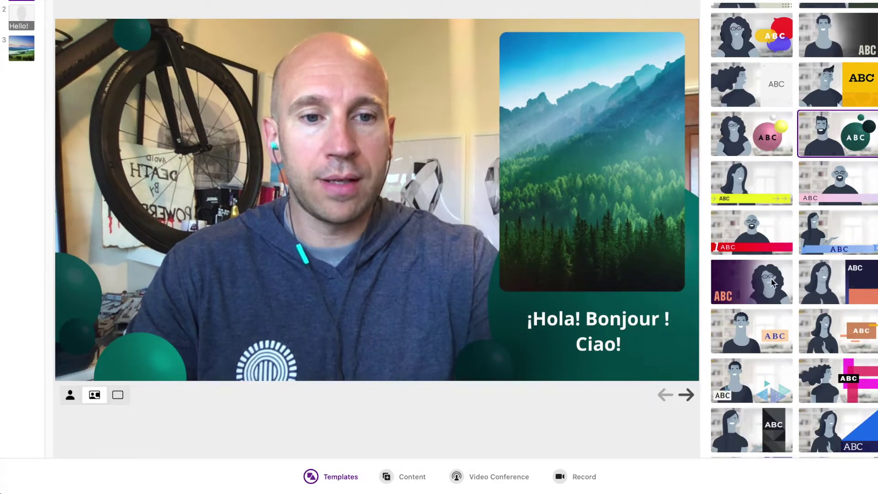
click(772, 282)
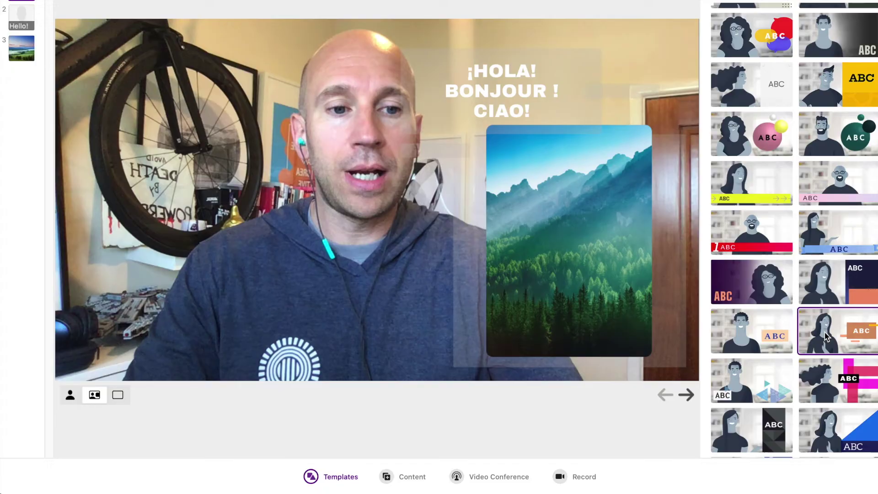
click(825, 341)
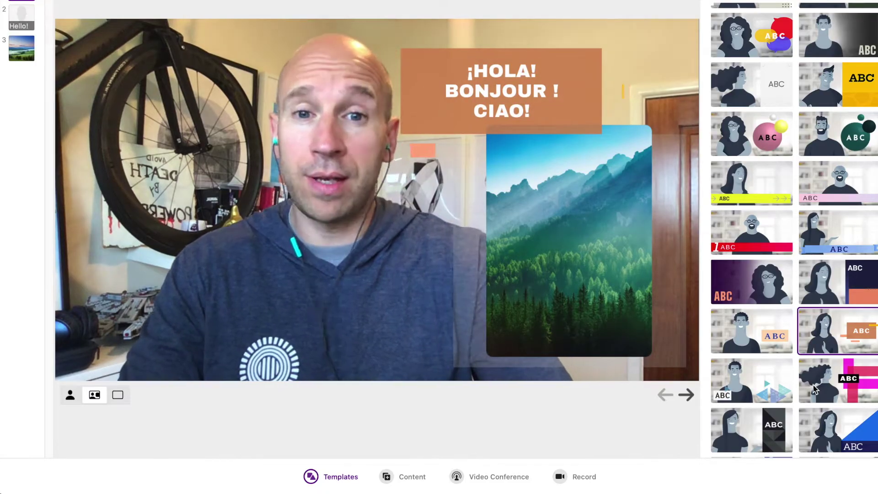
- Apply the pink blob template from further down the list and show the text and visuals options
scroll(813, 386, down, 2)
scroll(813, 374, down, 1)
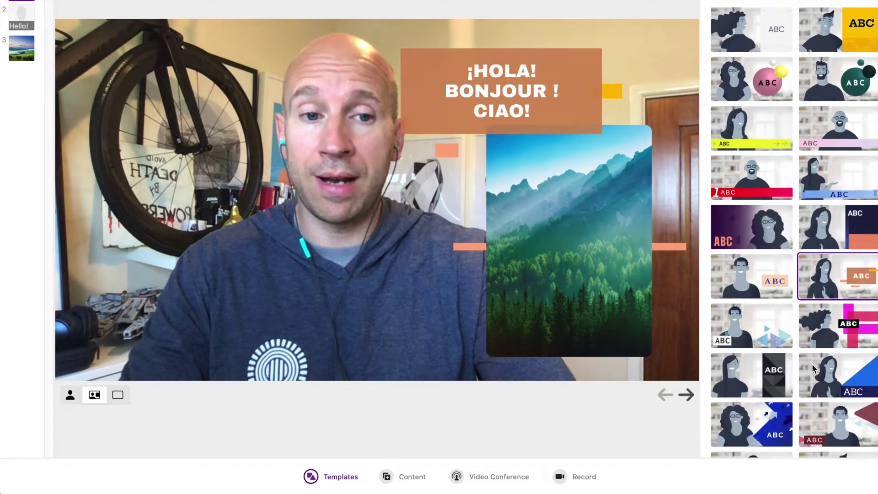
scroll(813, 366, down, 2)
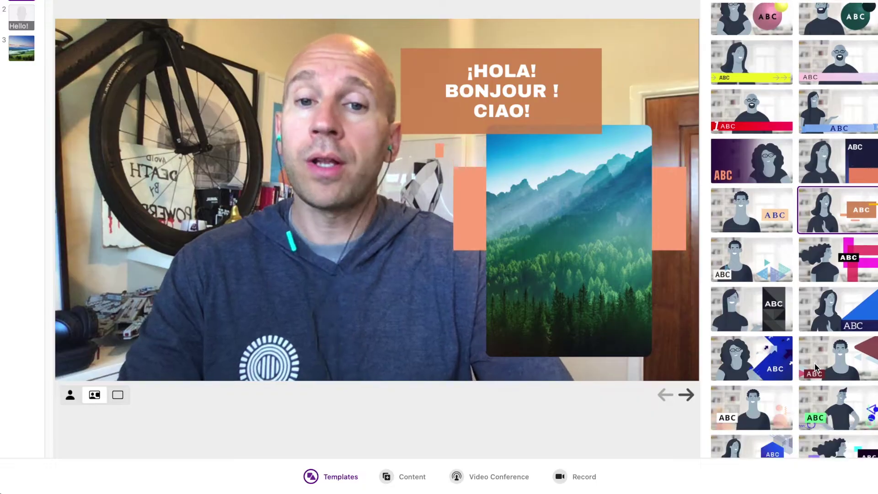
scroll(814, 364, down, 3)
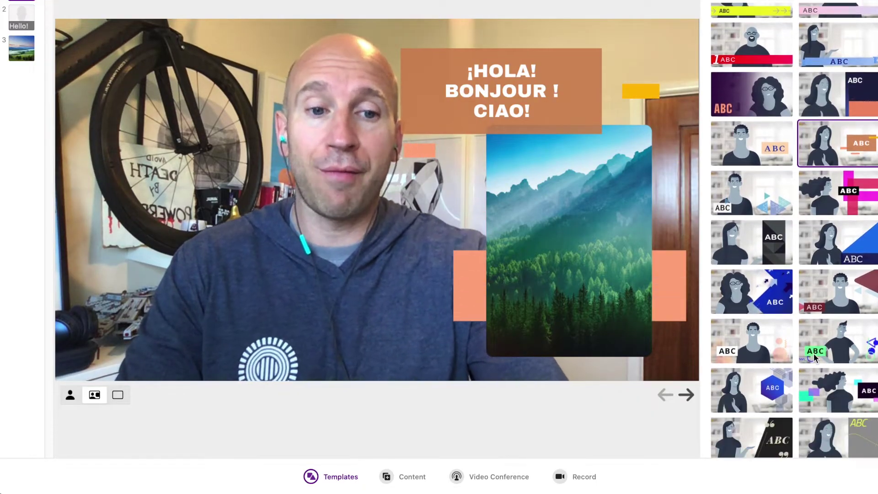
scroll(813, 352, down, 6)
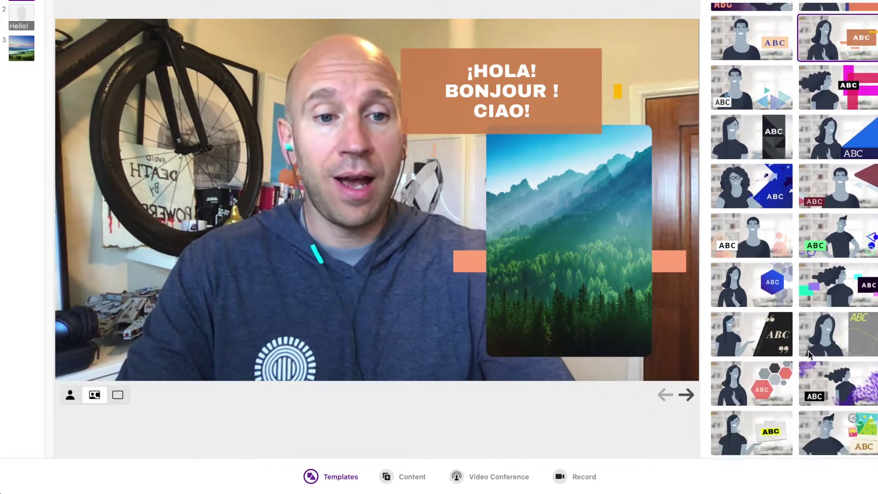
scroll(807, 355, down, 10)
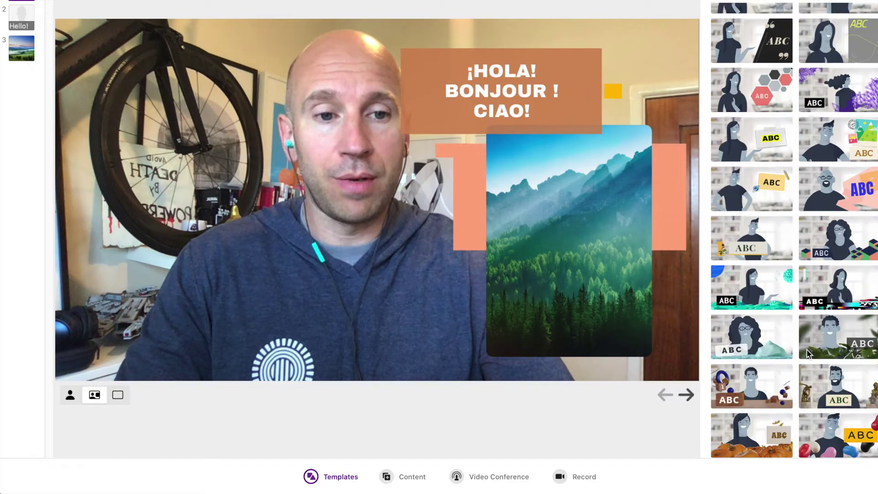
scroll(806, 353, down, 12)
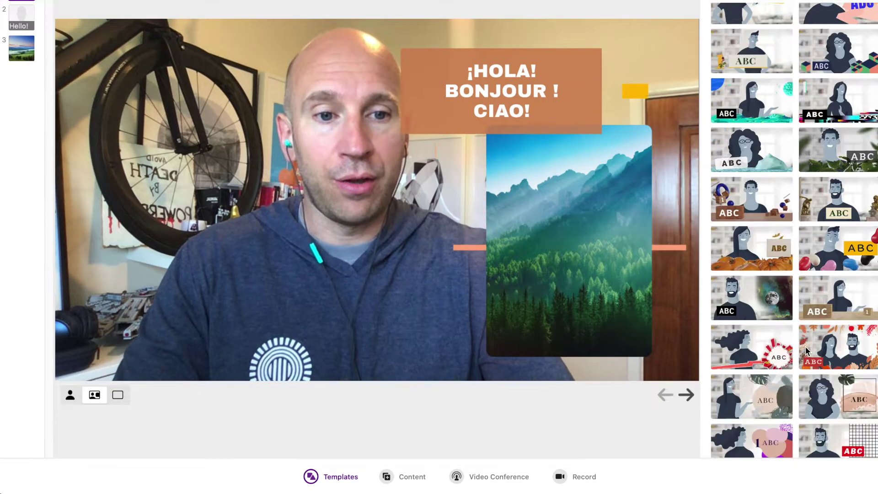
click(777, 339)
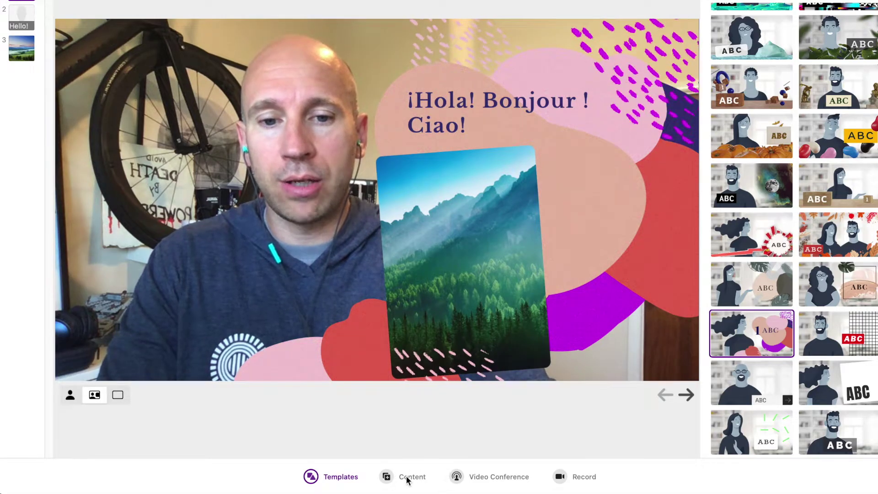
click(408, 479)
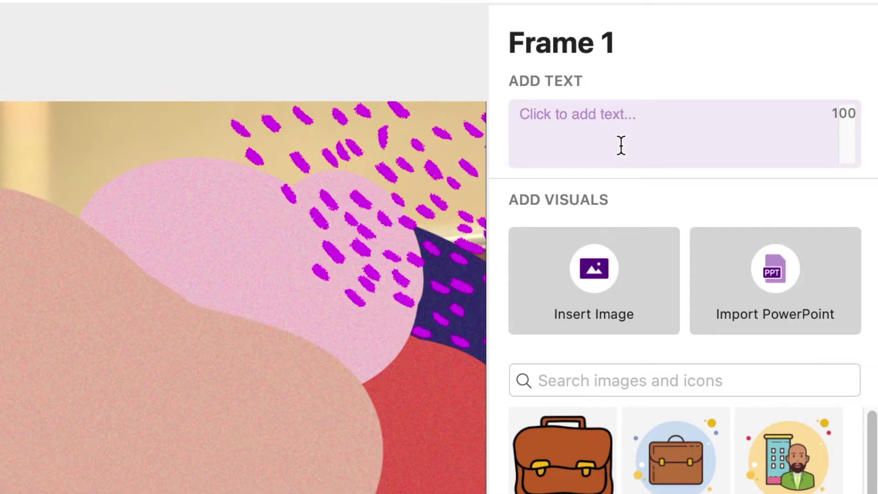
- Title the slide 'How to make a Prezi Video' and bring up the Insert Image file picker
click(621, 146)
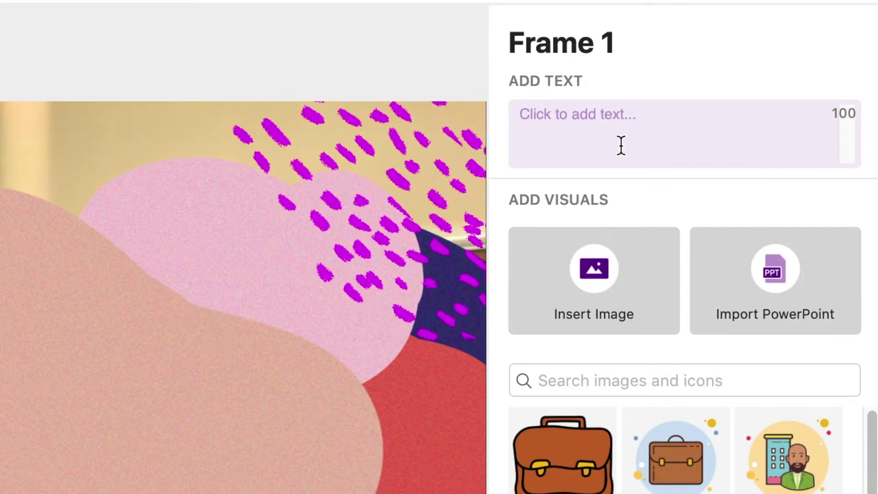
text(How t)
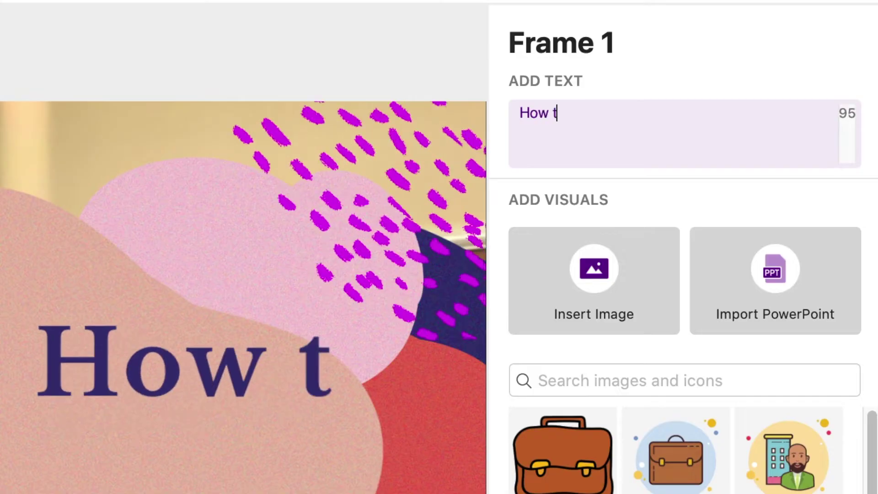
text(o make a Prezi )
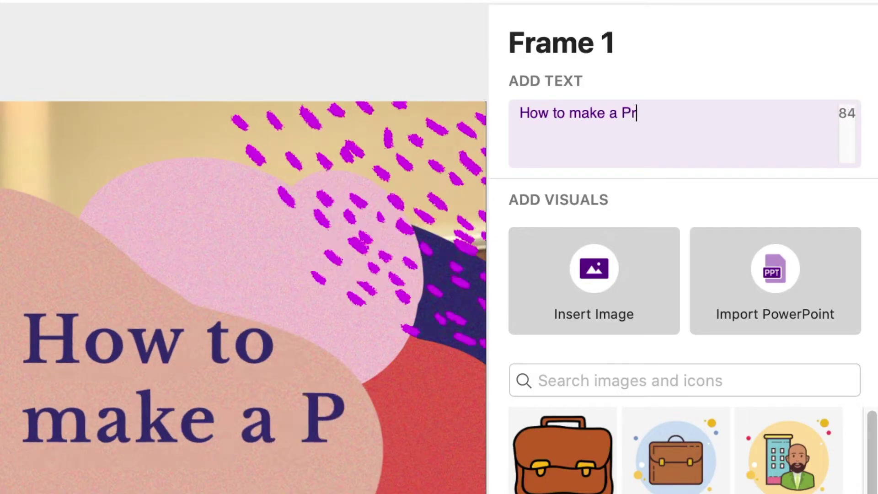
text(Video)
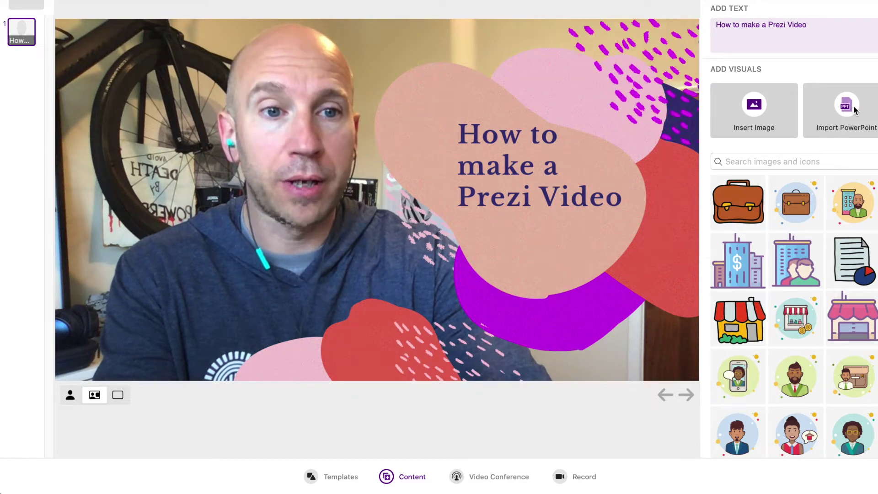
click(773, 108)
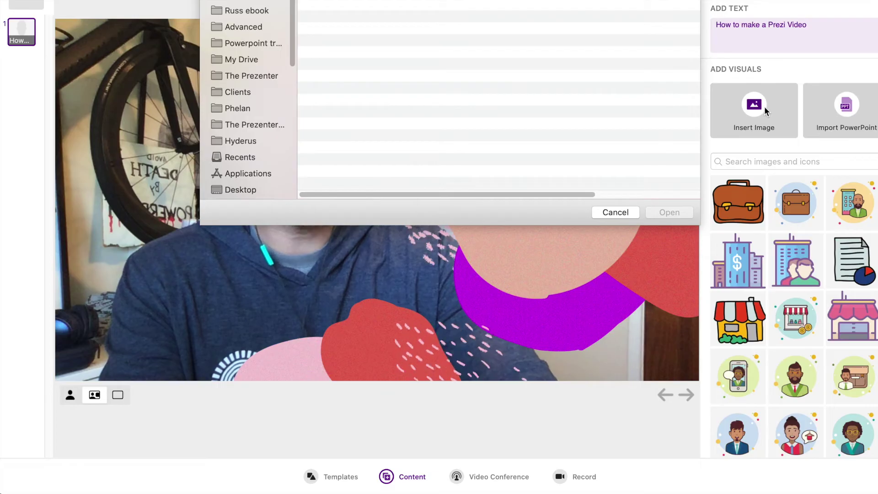
- Cancel the image file picker without inserting anything
click(623, 213)
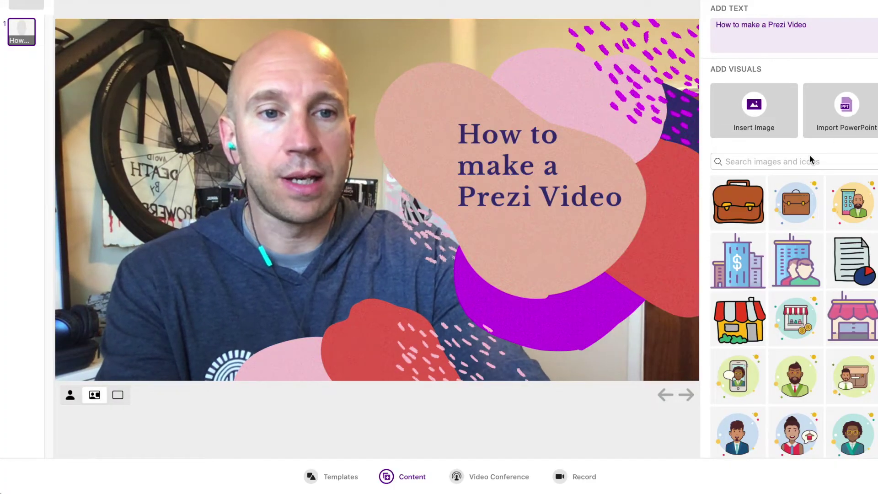
- Search visuals for 'Video' and add the yellow video-card icon beneath the title
click(800, 161)
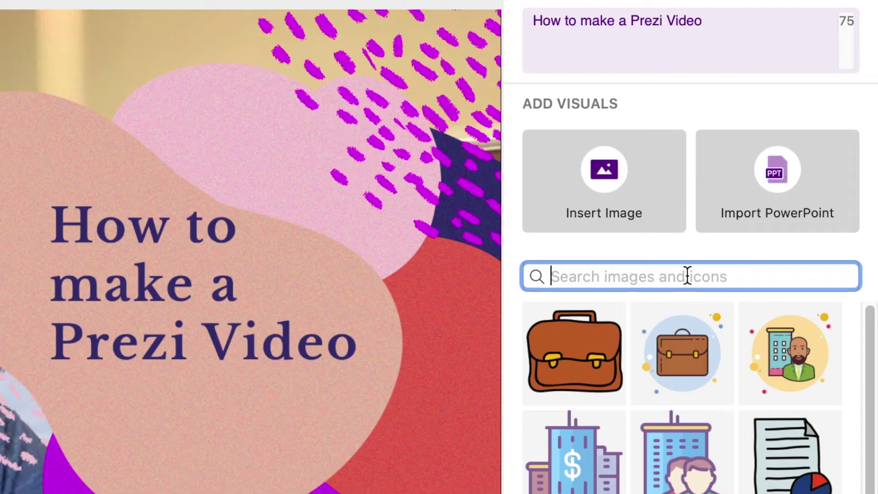
text(Video)
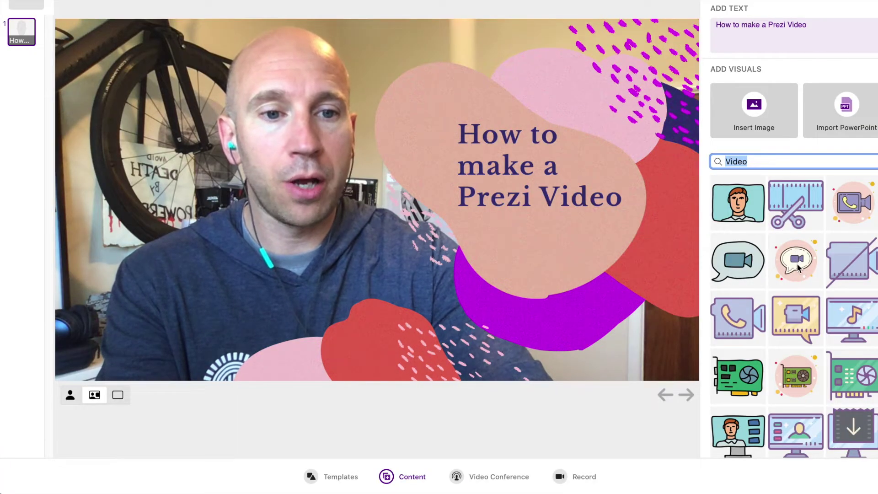
scroll(798, 268, down, 5)
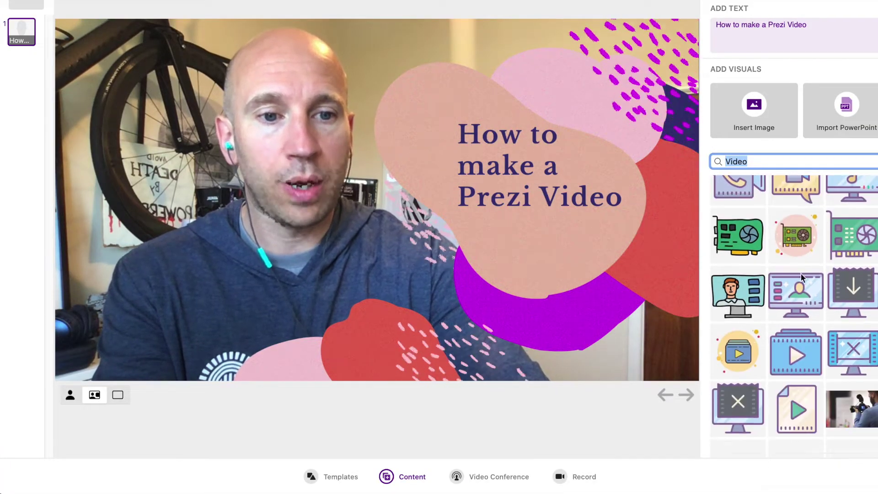
click(738, 338)
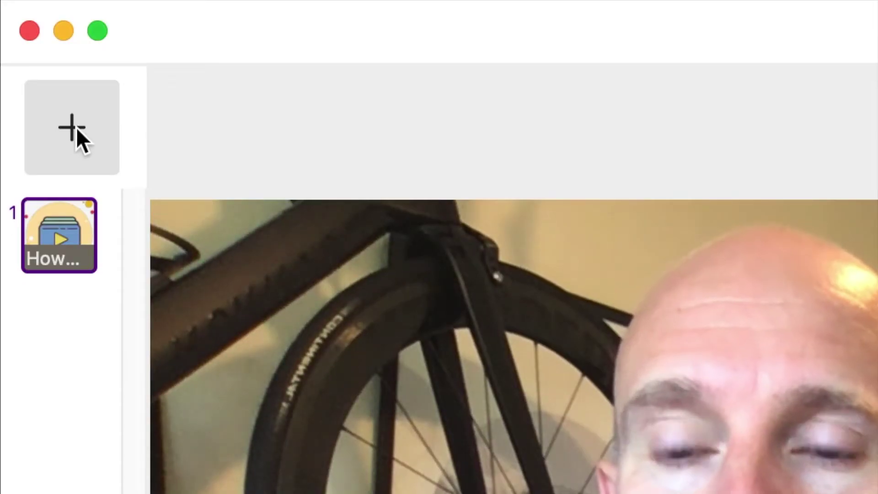
- Add a second slide titled 'Adding media'
click(28, 1)
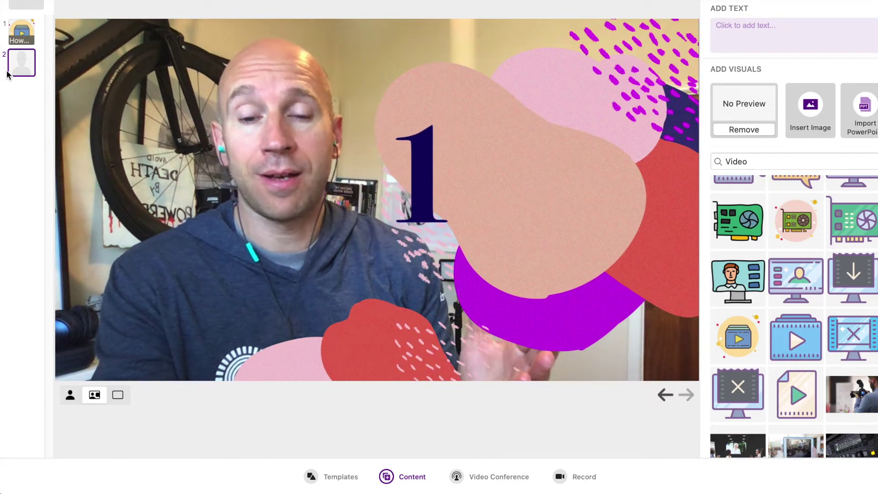
click(752, 37)
text(Adding)
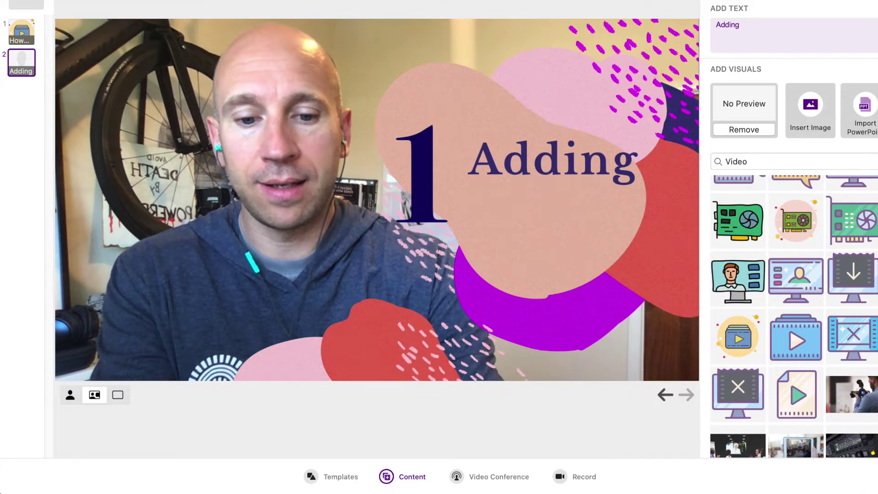
text( media)
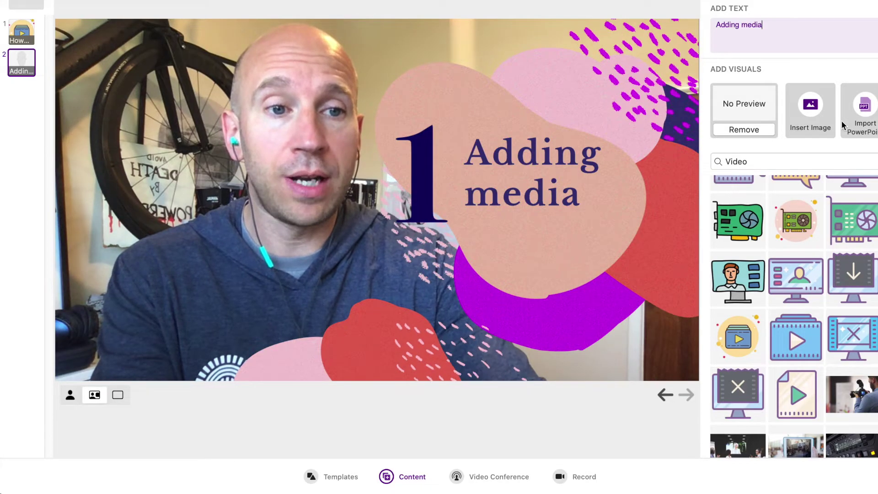
- Search icons for 'Media', add the first illustration, and start a blank third slide
drag(768, 162, 722, 162)
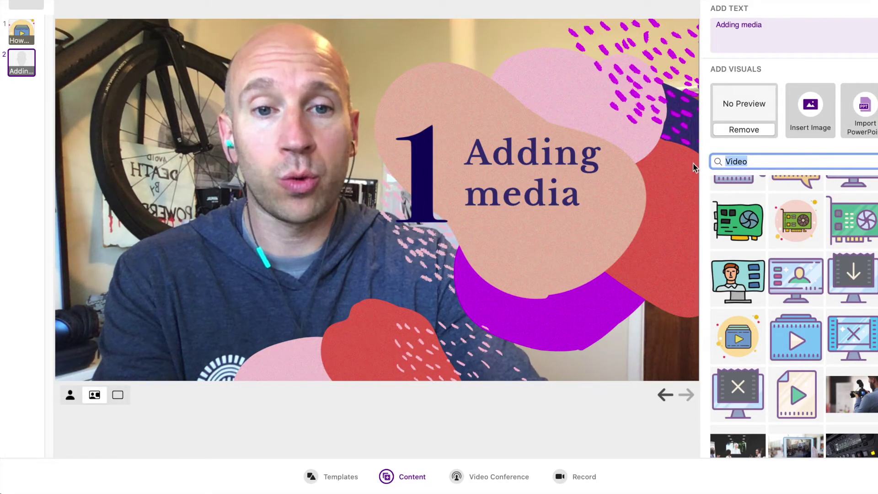
text(Media)
key(super+a)
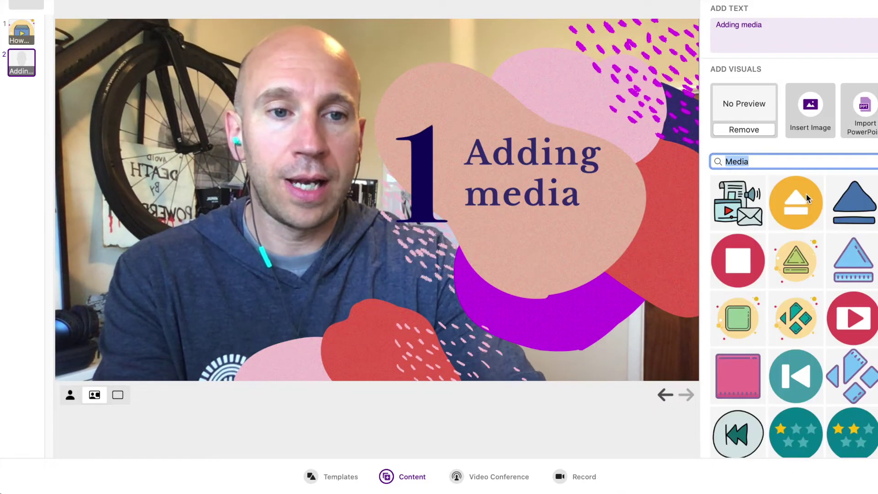
click(740, 200)
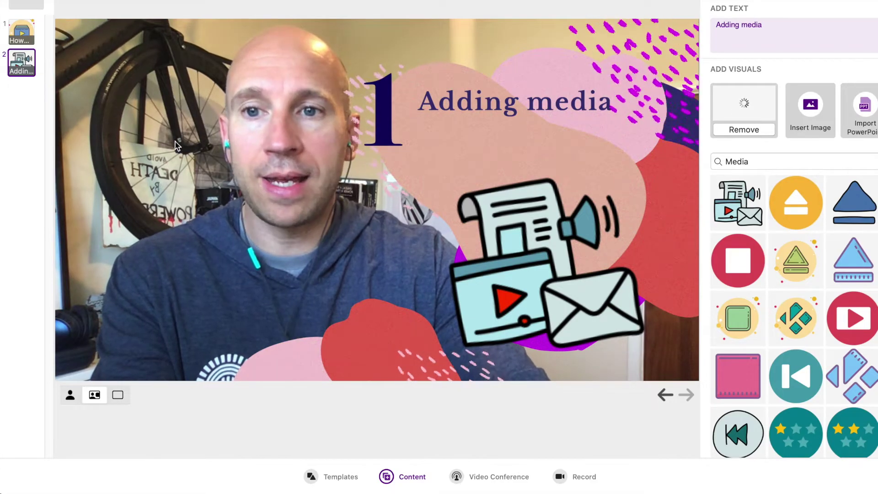
click(23, 3)
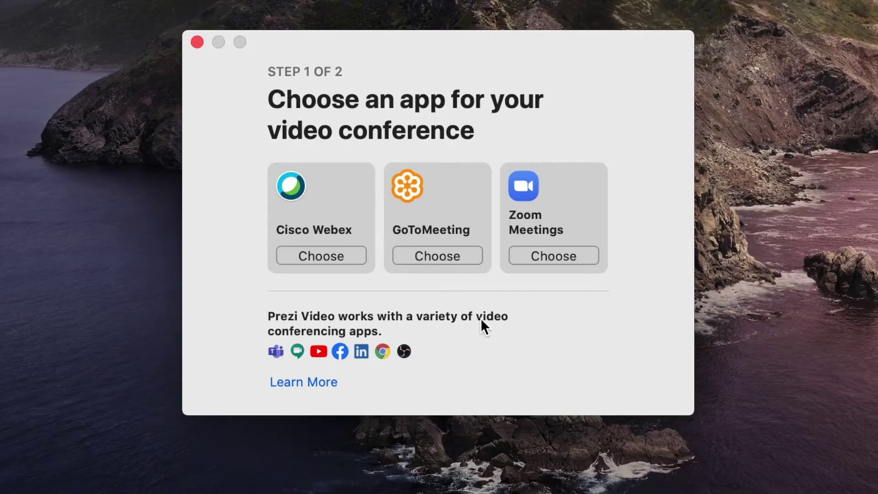
click(443, 254)
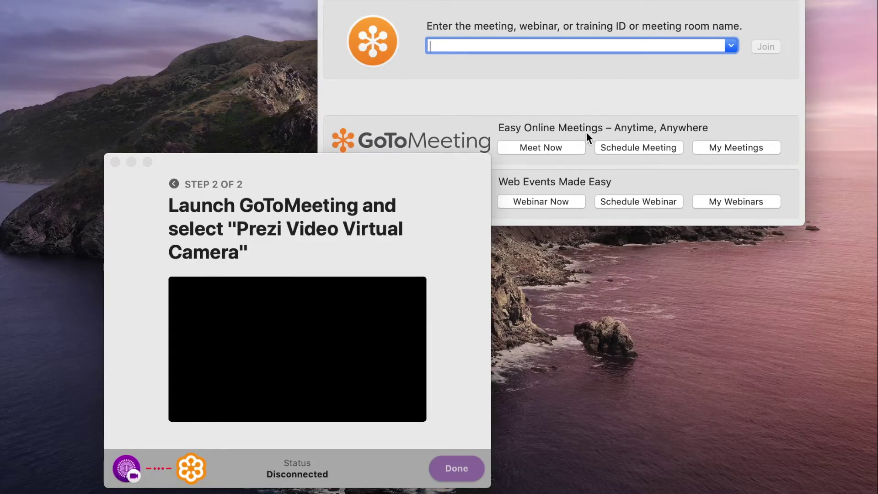
- Start an instant GoToMeeting meeting and bring up its audio and video settings
click(545, 146)
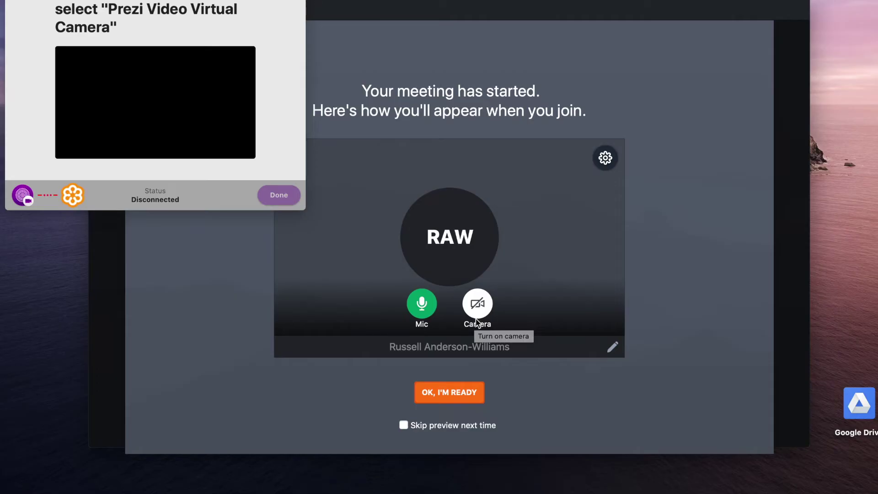
click(604, 158)
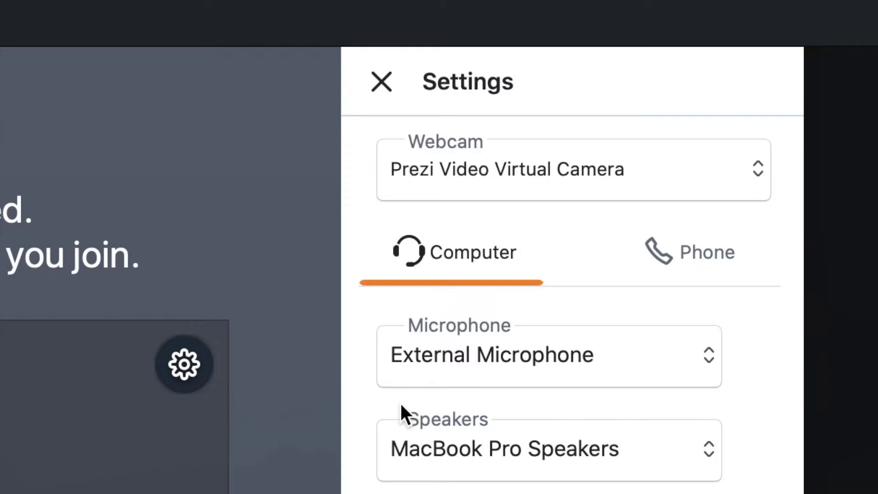
- Set the GoToMeeting webcam to Prezi Video Virtual Camera after briefly trying FaceTime HD Camera
click(652, 170)
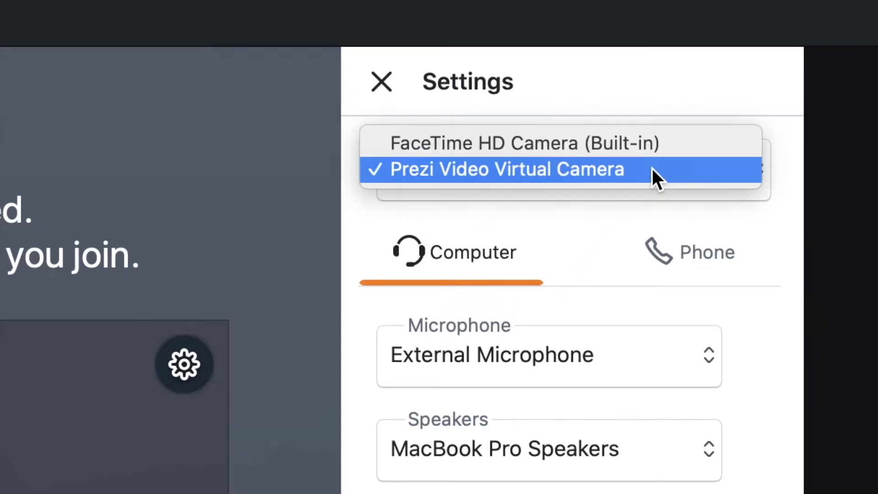
click(607, 142)
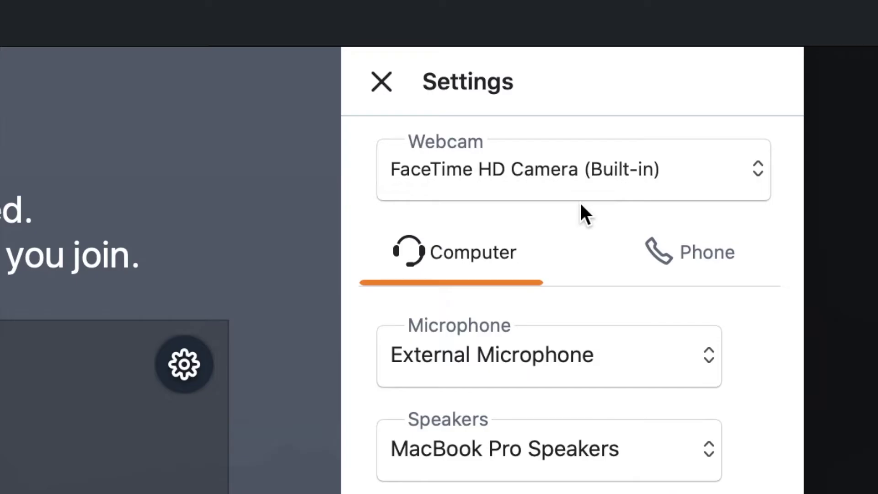
click(629, 166)
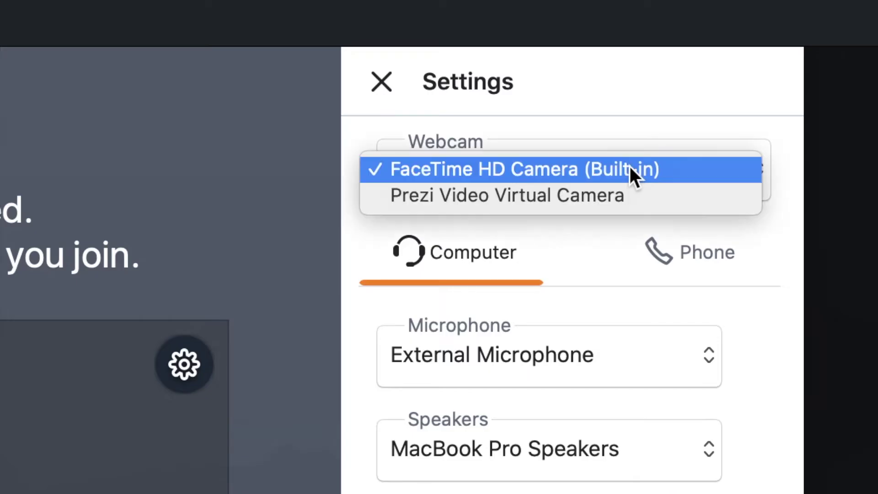
click(576, 194)
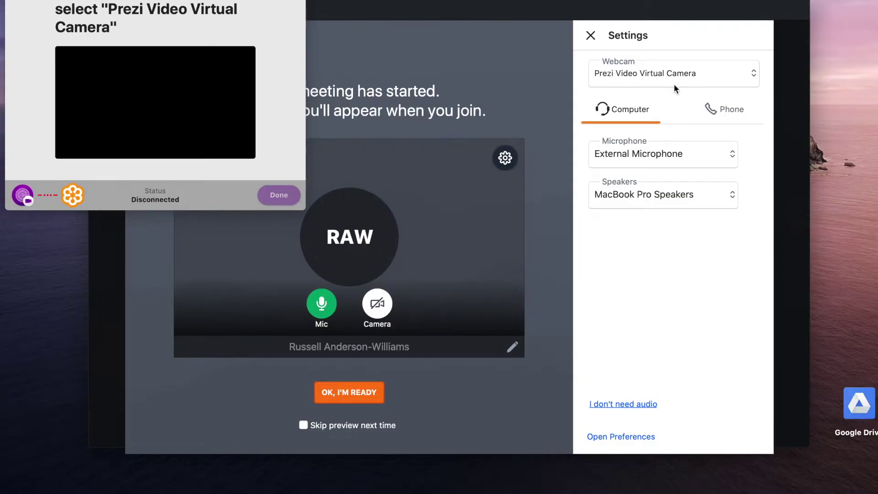
- Join the meeting with the camera on and close the camera setup guide
click(359, 394)
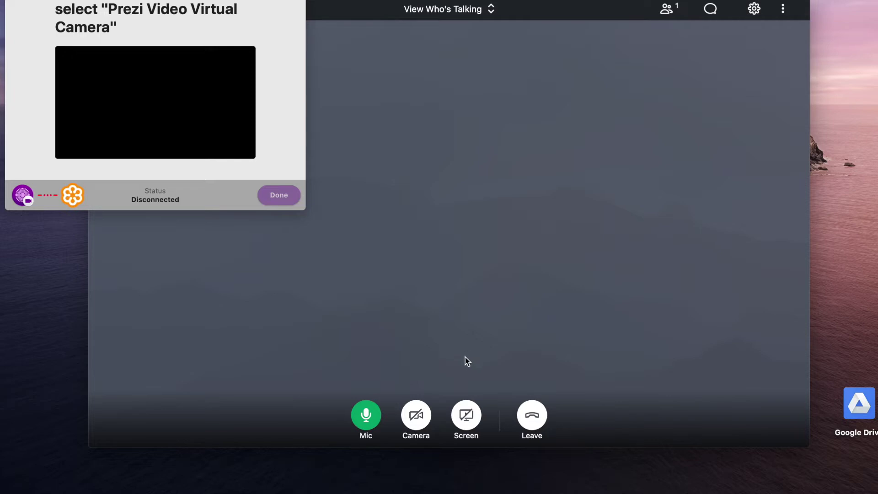
click(416, 416)
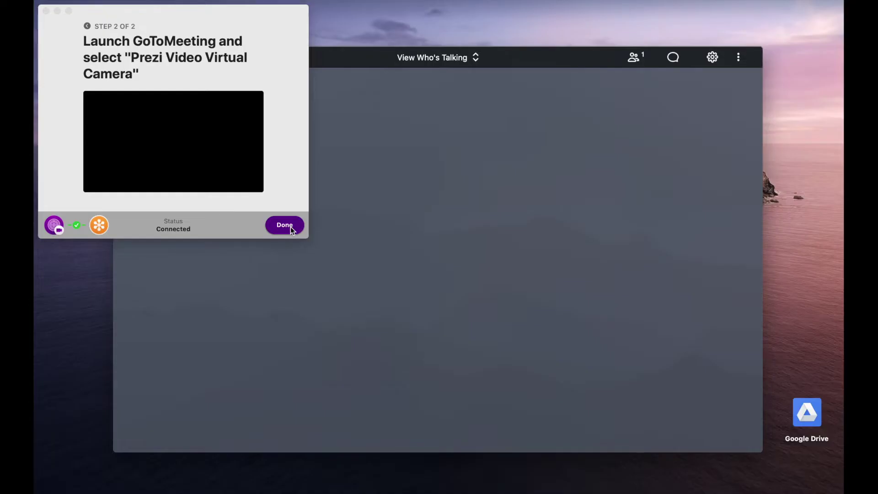
click(284, 225)
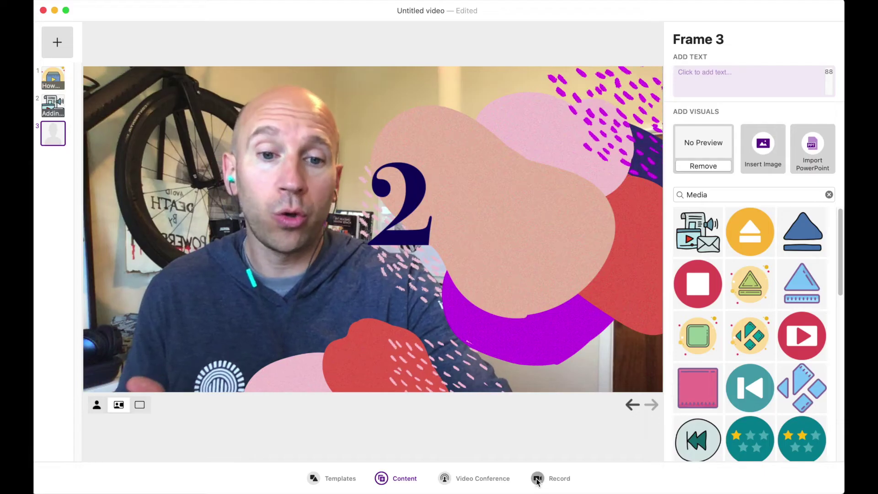
- Record about 14 seconds of talking over the '2' slide, then pause
click(538, 478)
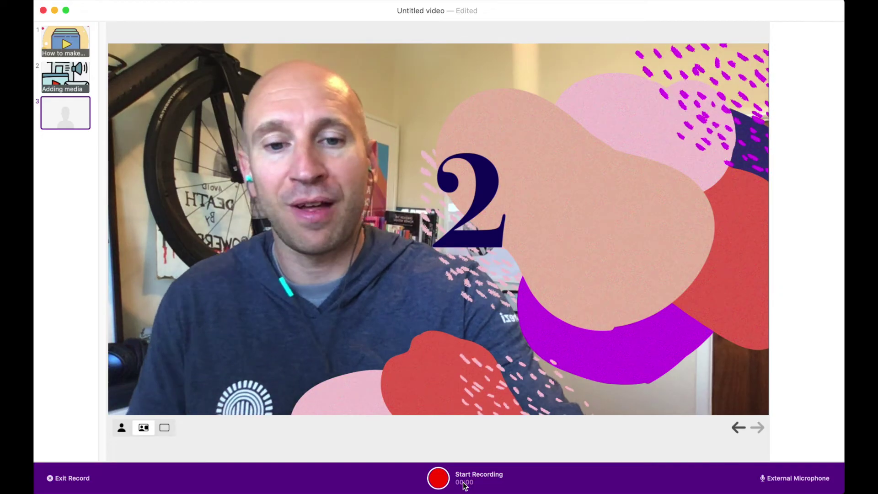
click(438, 478)
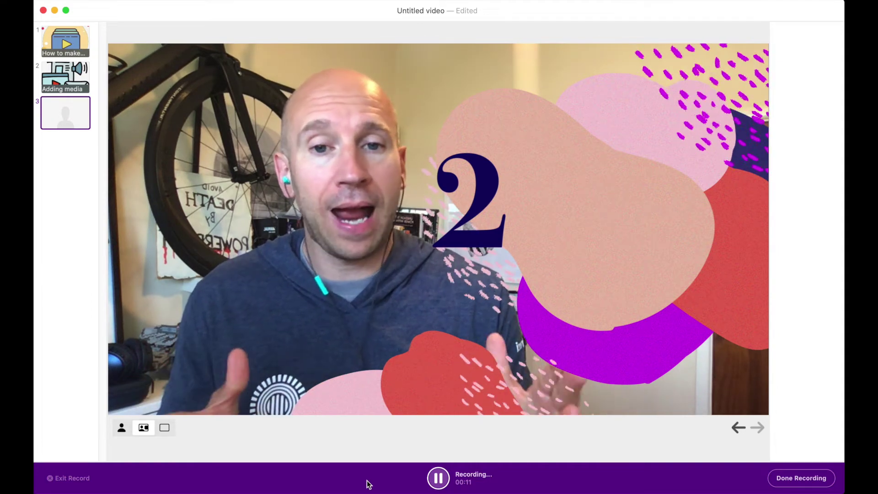
click(437, 478)
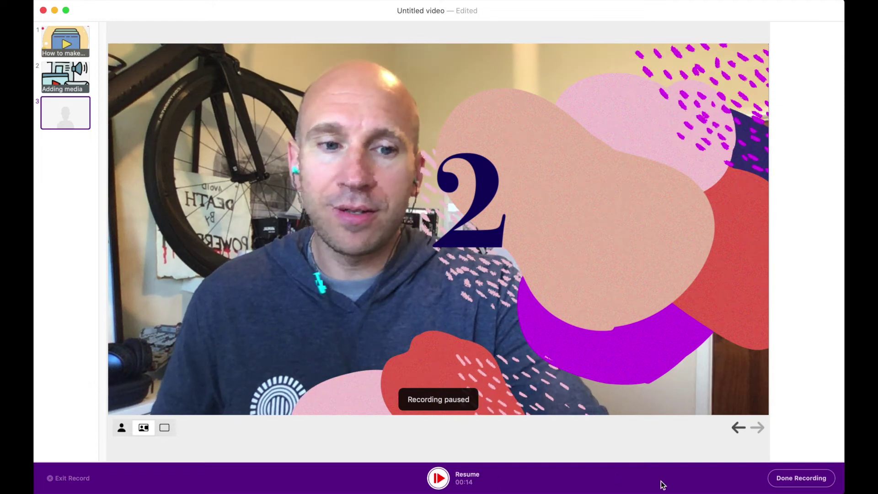
- Finish recording, mute the preview, and trim about 0.74 s off the start and the end to 13.5 s
click(811, 483)
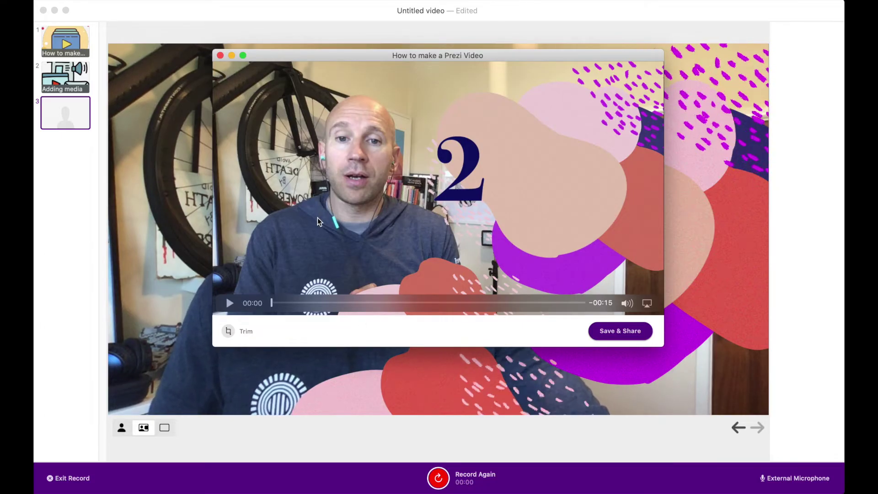
click(628, 303)
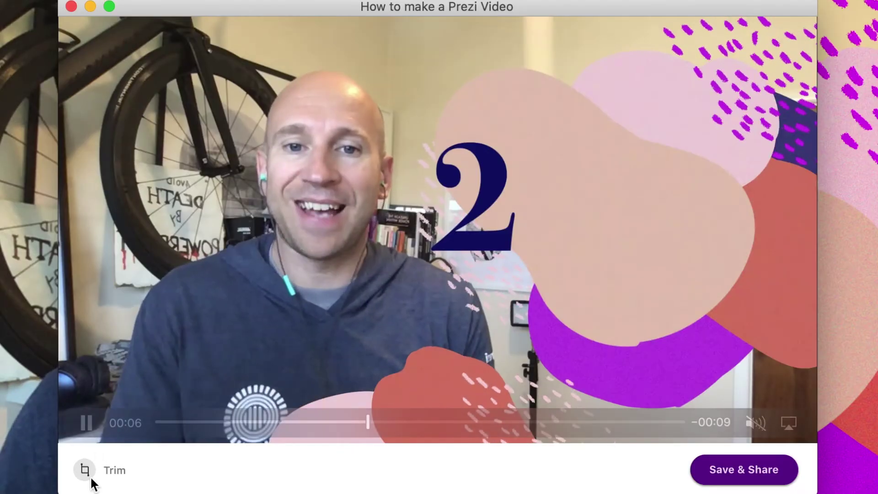
click(83, 474)
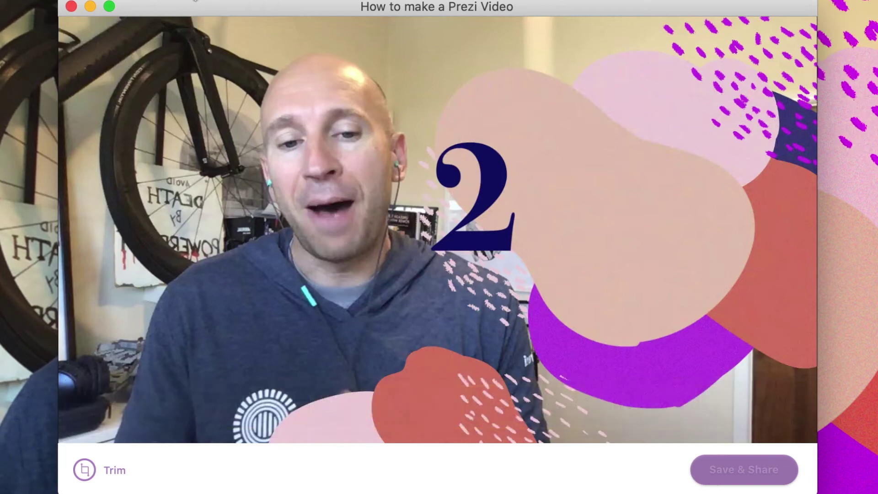
mouse_move(489, 358)
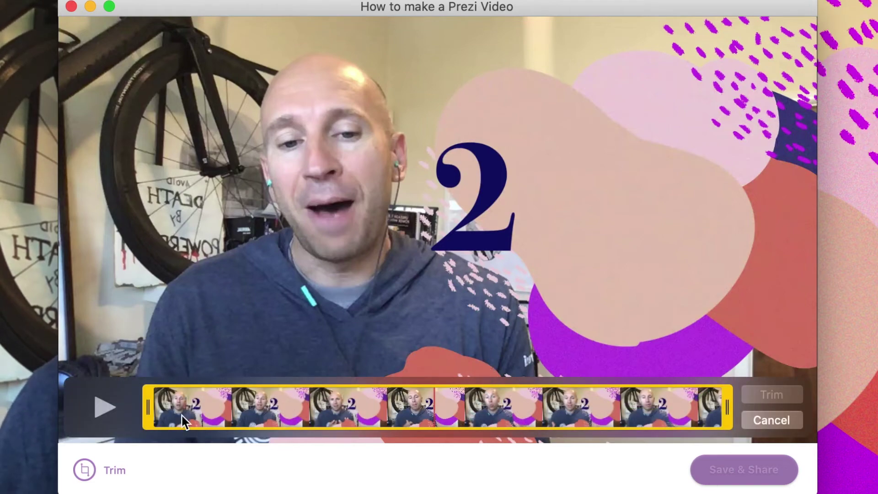
drag(148, 410, 198, 407)
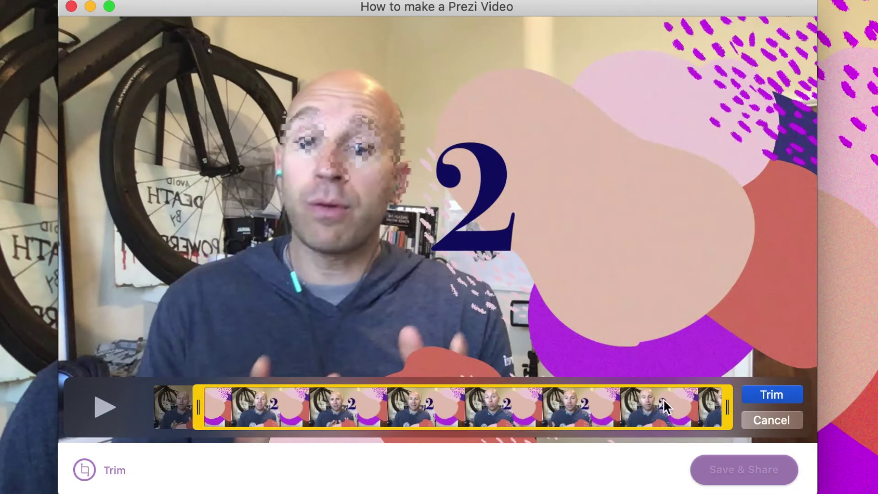
drag(729, 406, 679, 407)
click(768, 396)
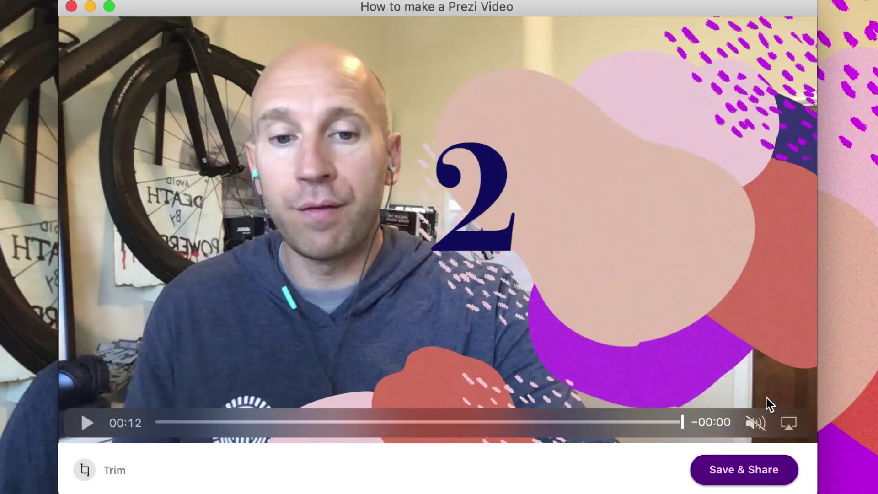
click(746, 478)
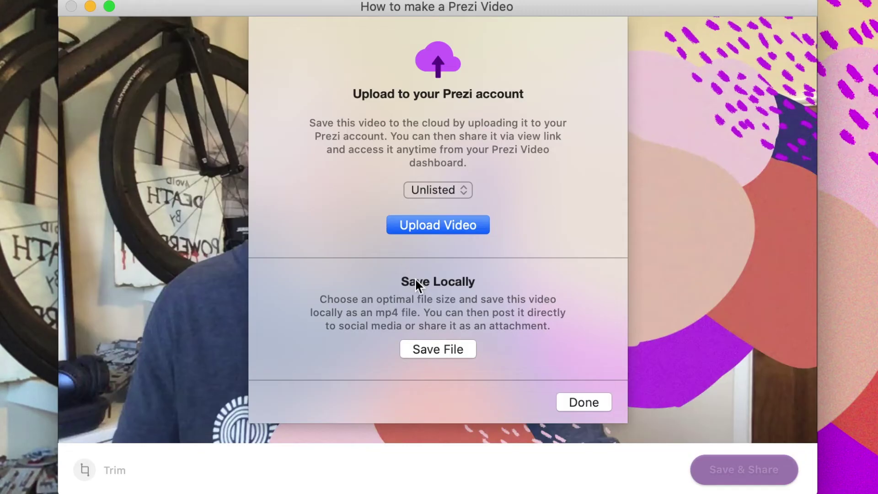
- Save the video locally at original size as 'How to make a Prezi Video.mp4'
click(442, 350)
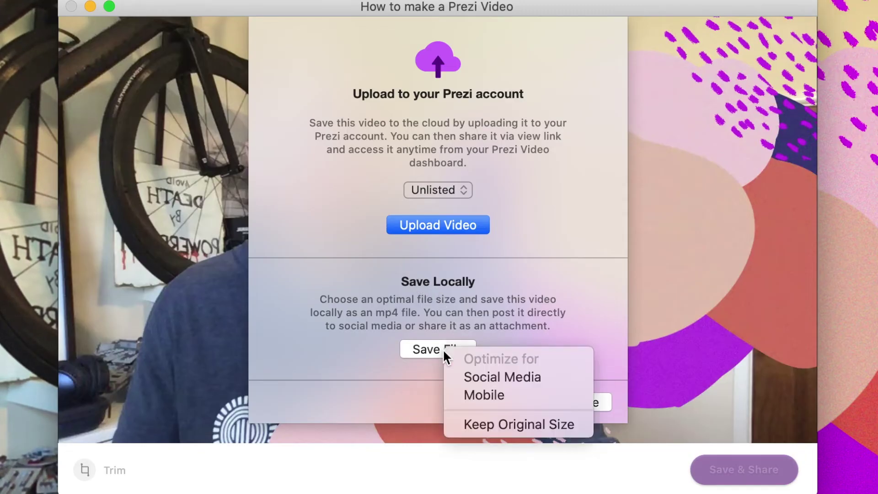
click(526, 427)
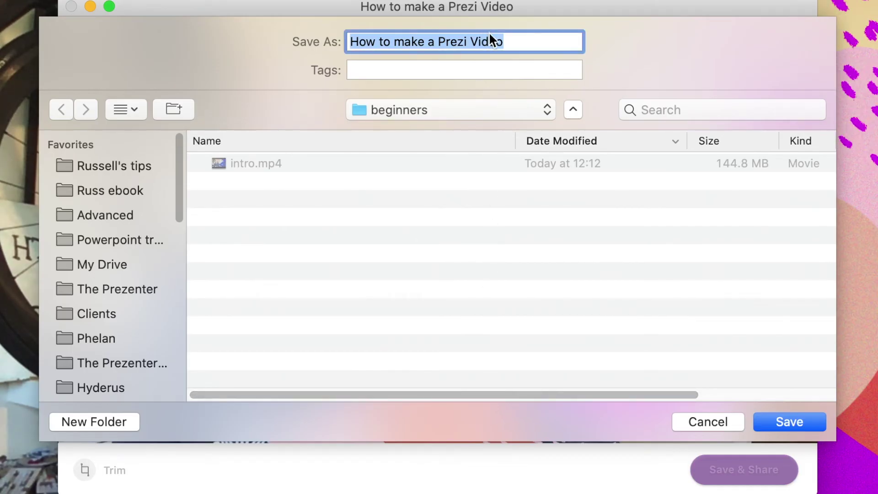
click(771, 420)
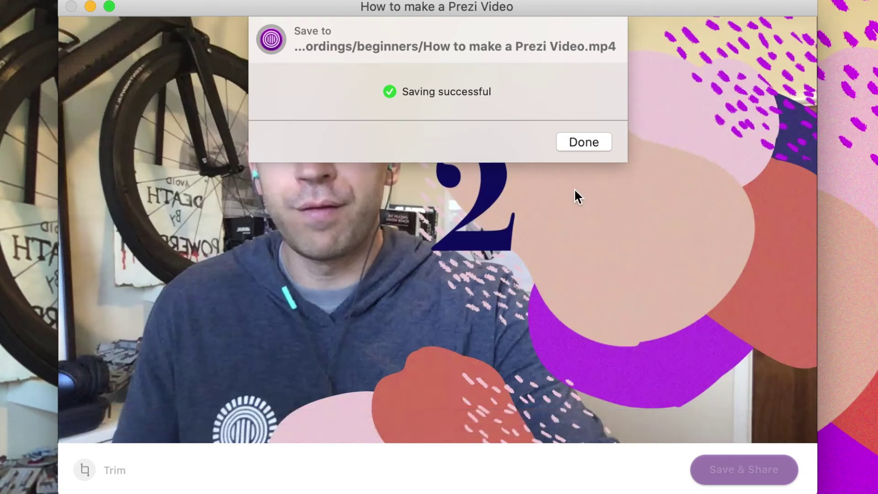
click(575, 142)
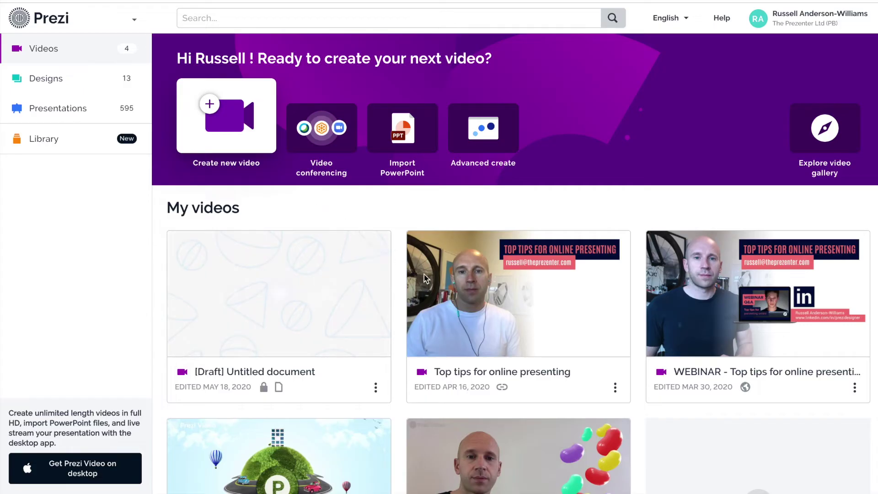
- Open the 'Top tips for online presenting' video page and set its privacy to Public
mouse_move(514, 309)
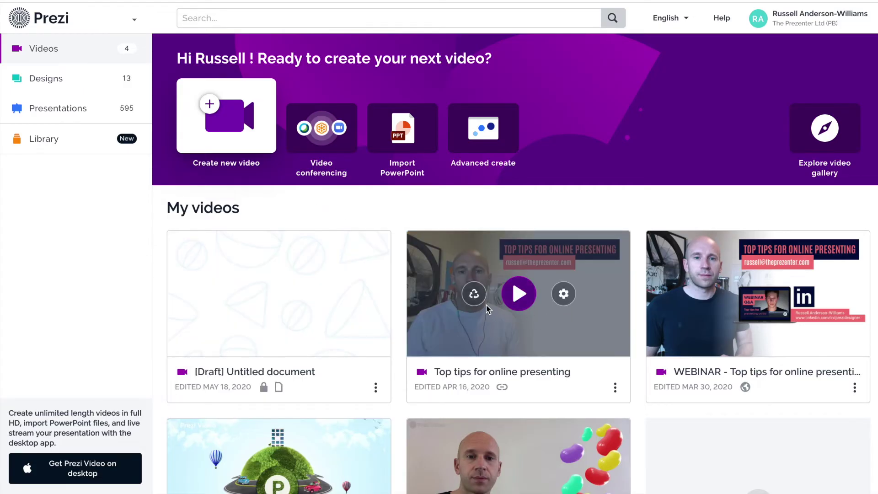
click(526, 303)
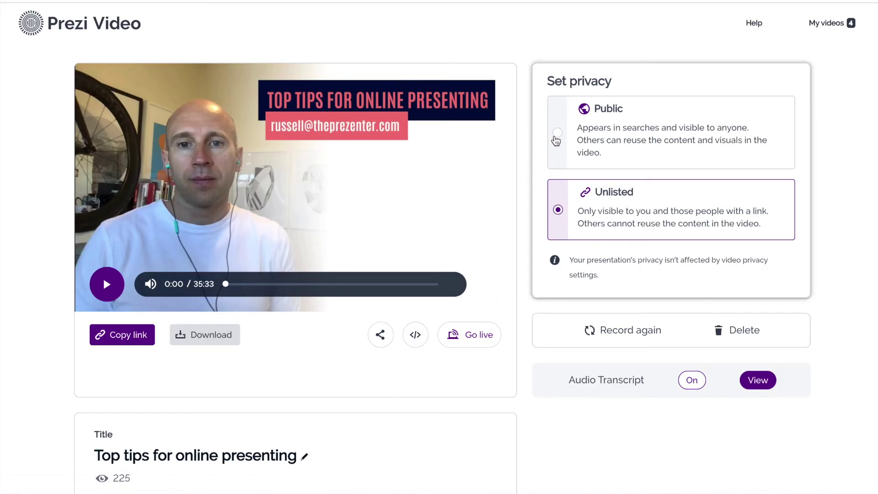
click(558, 136)
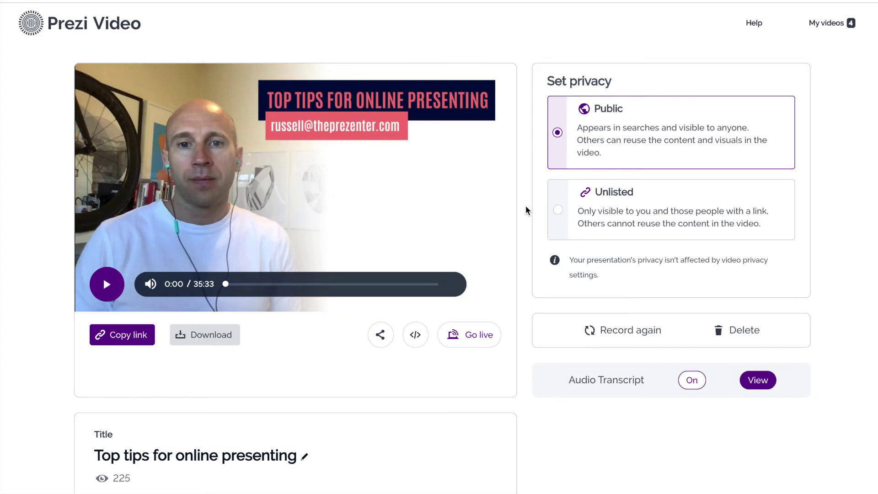
- Copy the public share link for 'Top tips for online presenting' to the clipboard
scroll(522, 250, down, 1)
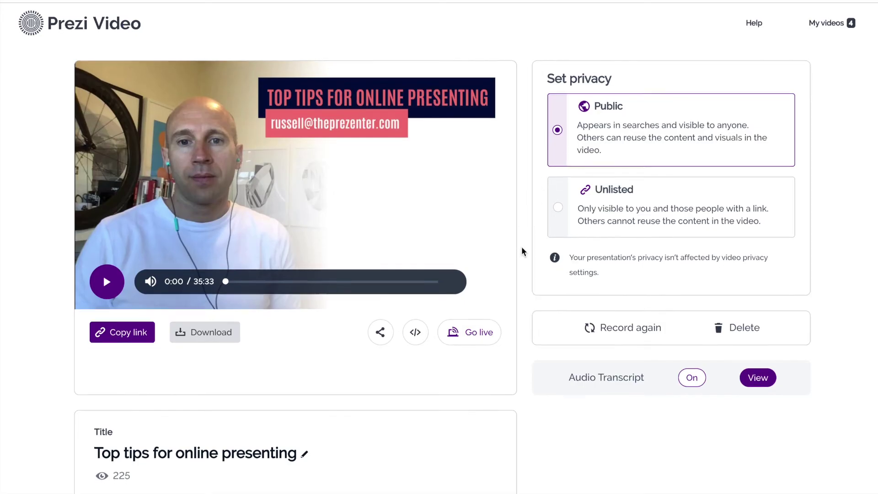
scroll(522, 250, down, 1)
scroll(523, 252, down, 1)
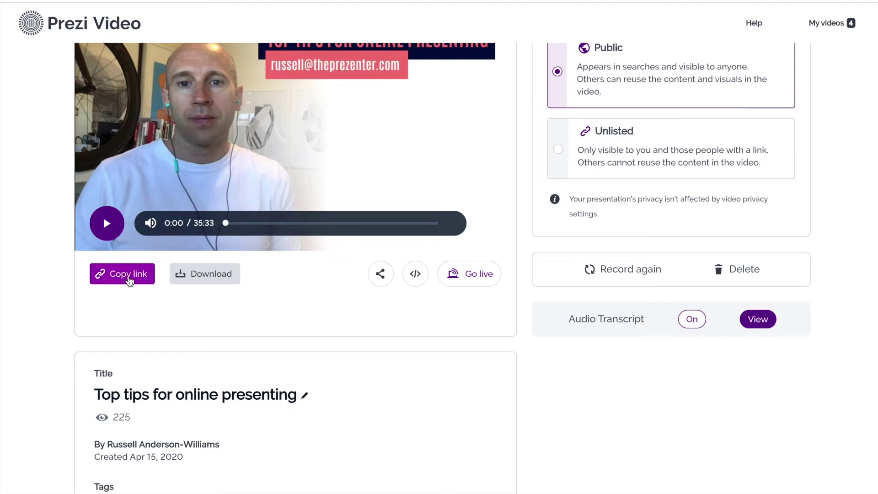
click(131, 282)
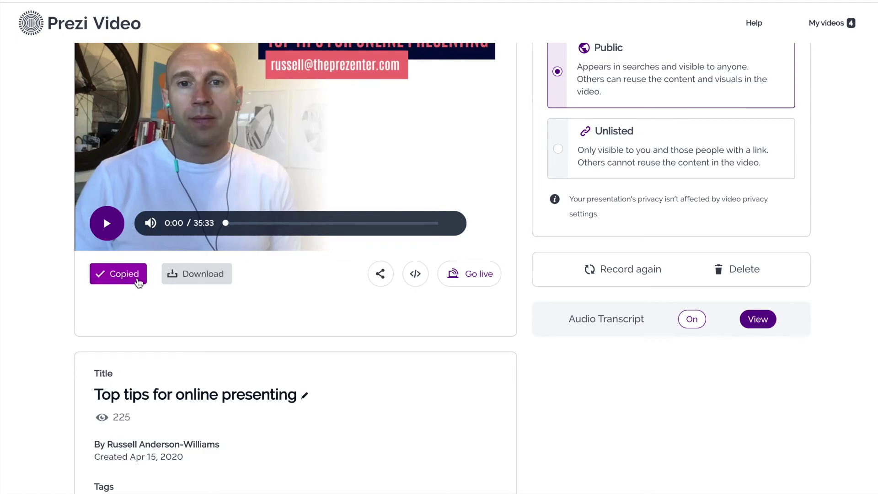
scroll(288, 314, up, 2)
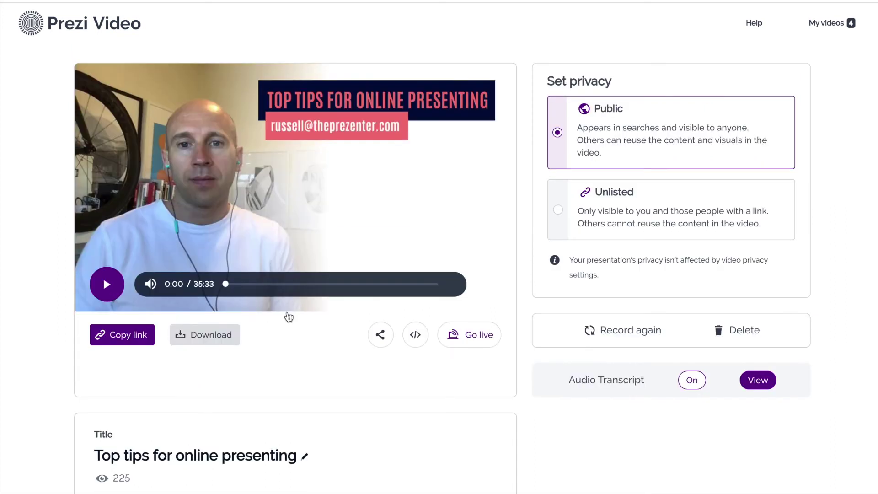